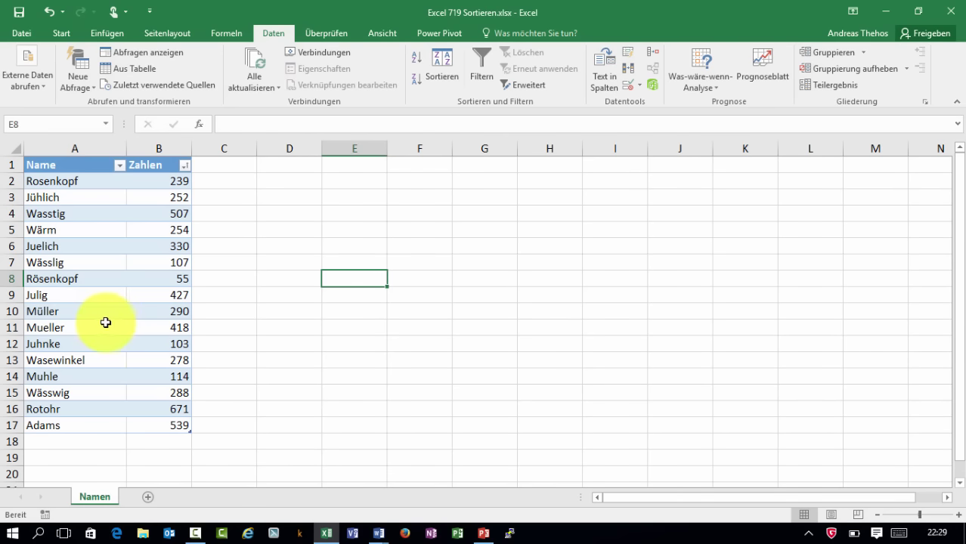
Step: Compare Müller in A10 with Mueller in A11, then open the Name column's filter menu
left_click(69, 313)
left_click(67, 325)
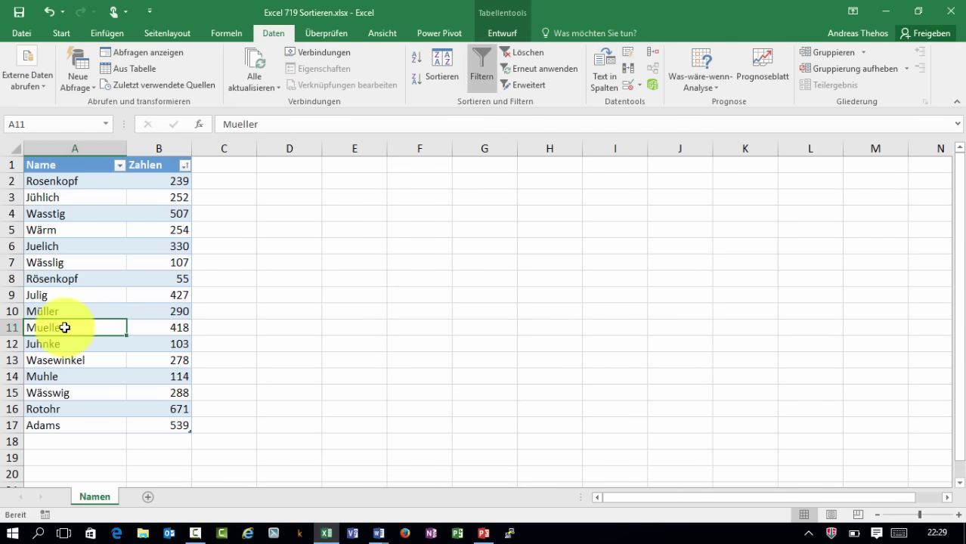
left_click(65, 314)
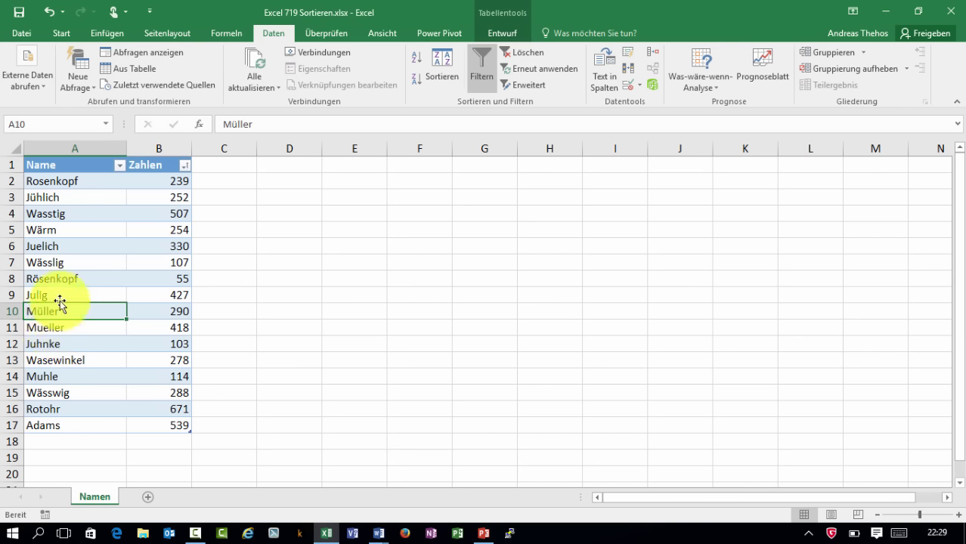
left_click(120, 166)
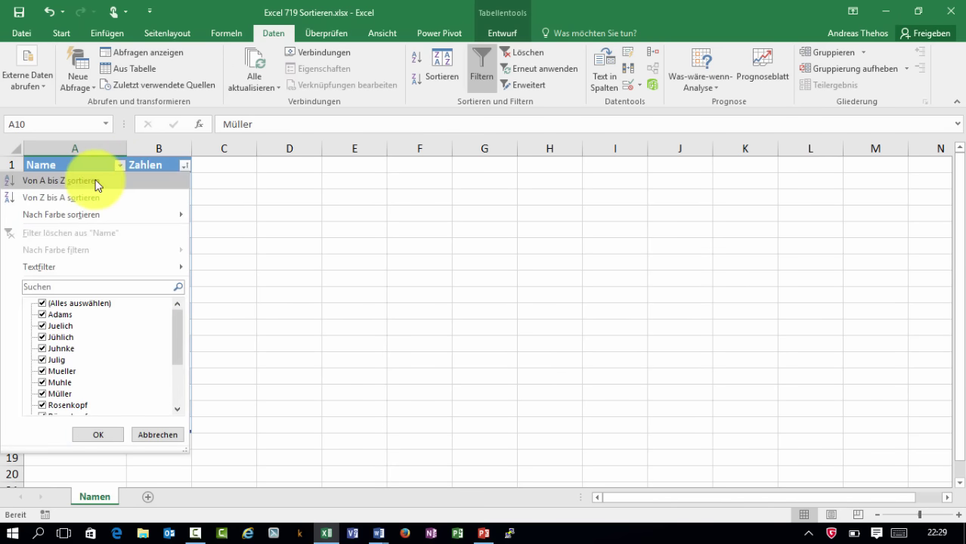
Step: Sort the names A to Z with 'Von A bis Z sortieren'
left_click(96, 182)
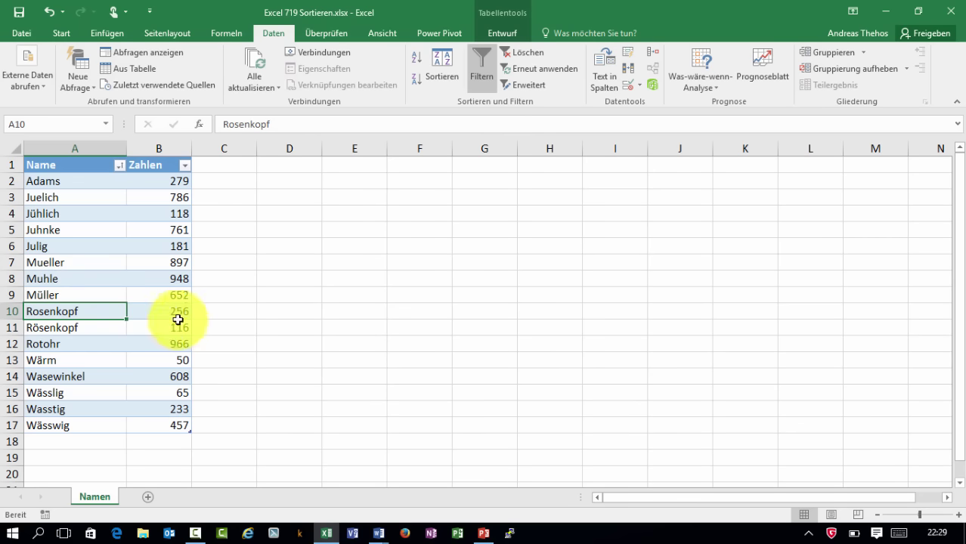
Step: Bring up the Windows Start menu
key("super")
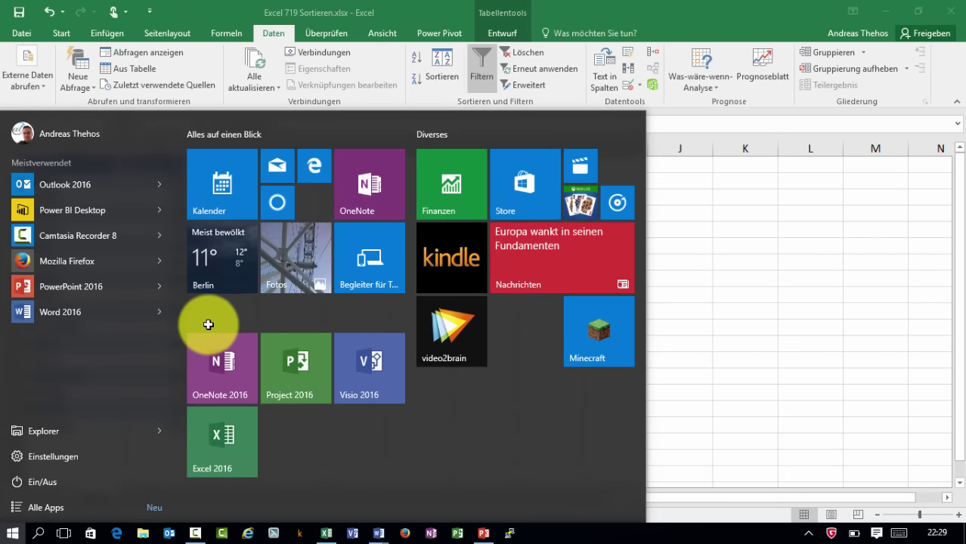
Step: Find Region via 'regio', set the Sortierung method to Telefonbuch (DIN), and confirm both dialogs
type("regi")
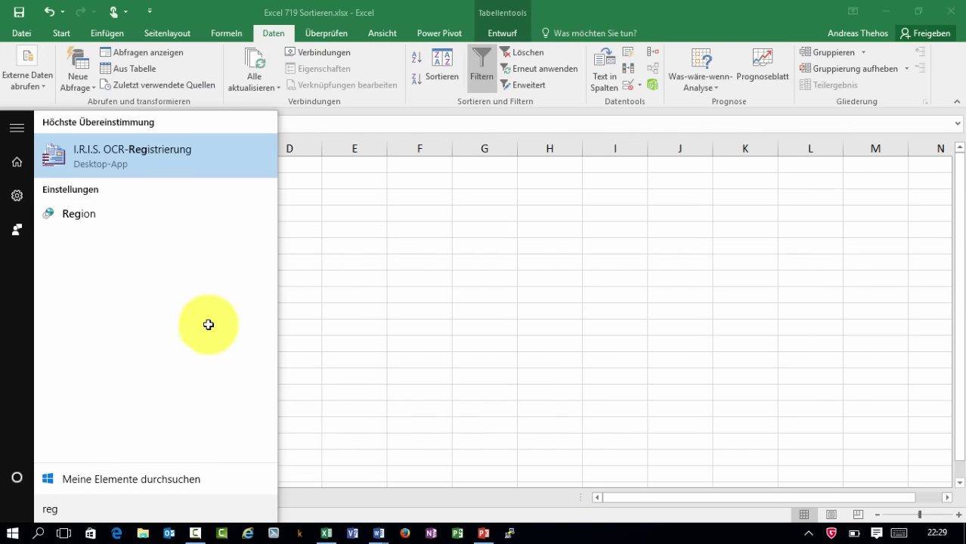
type("o")
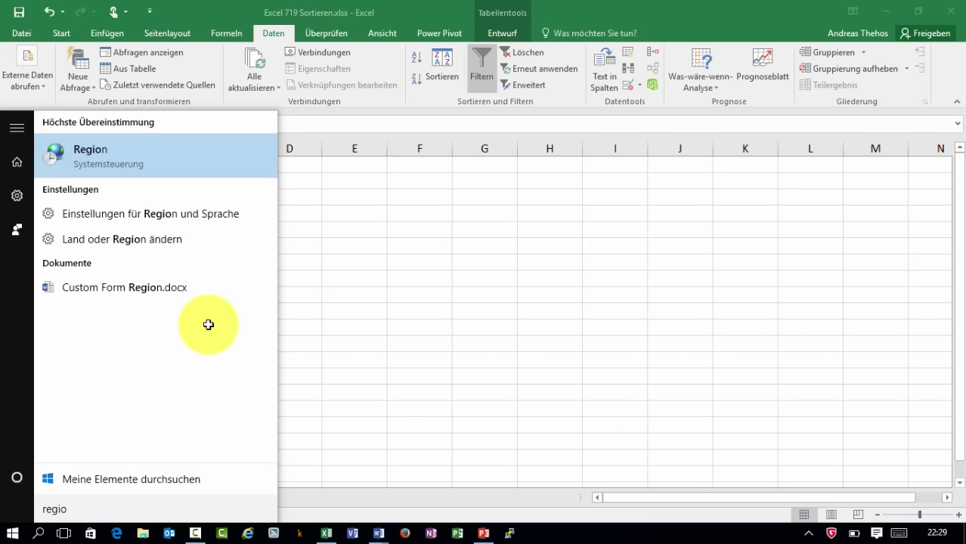
left_click(90, 152)
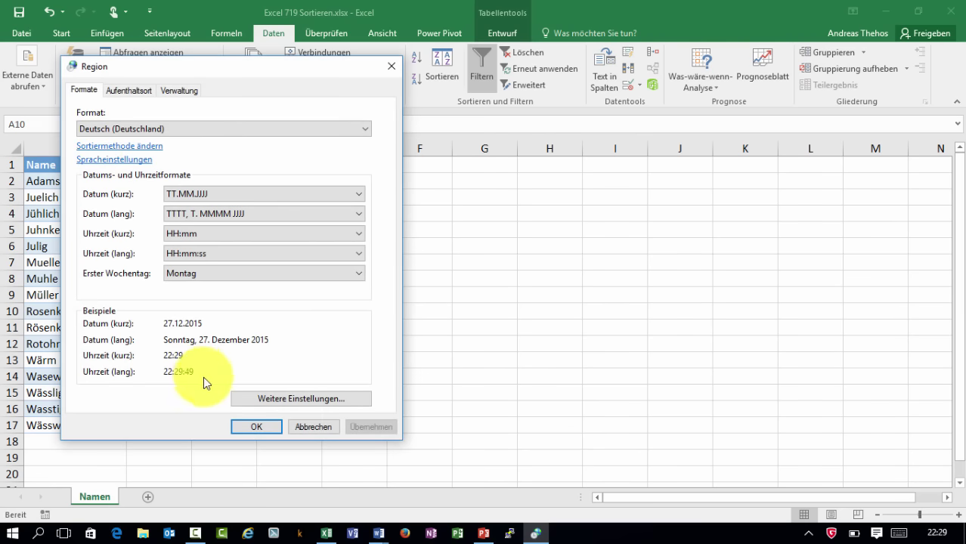
left_click(315, 399)
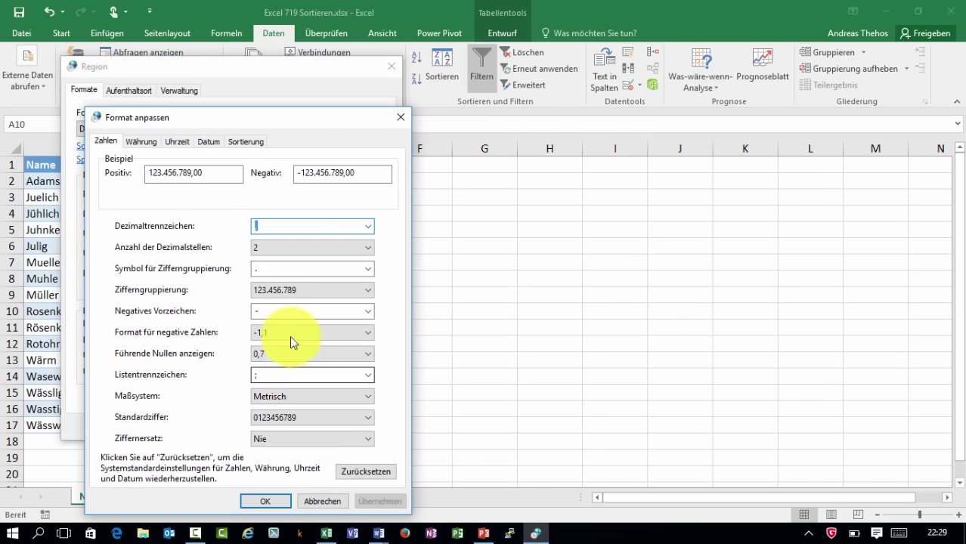
left_click(245, 142)
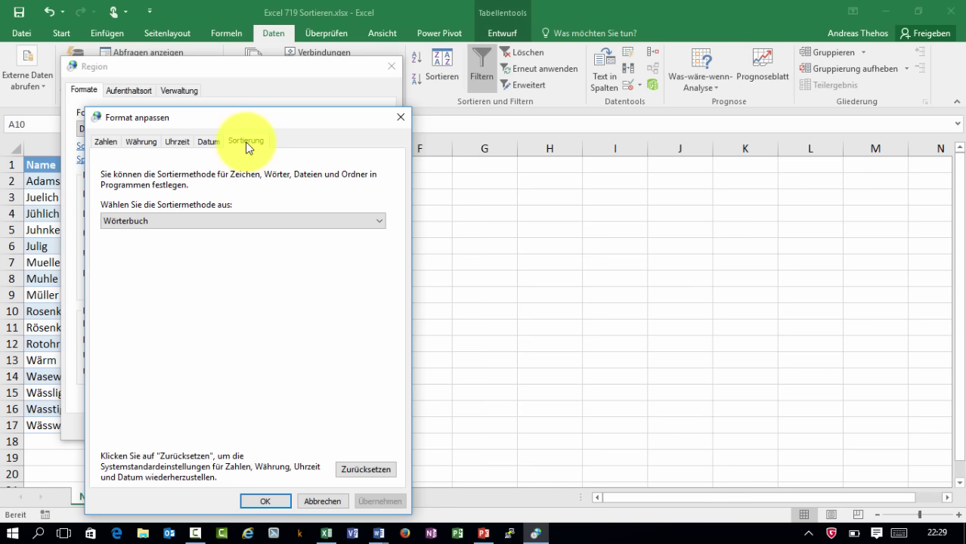
left_click(141, 223)
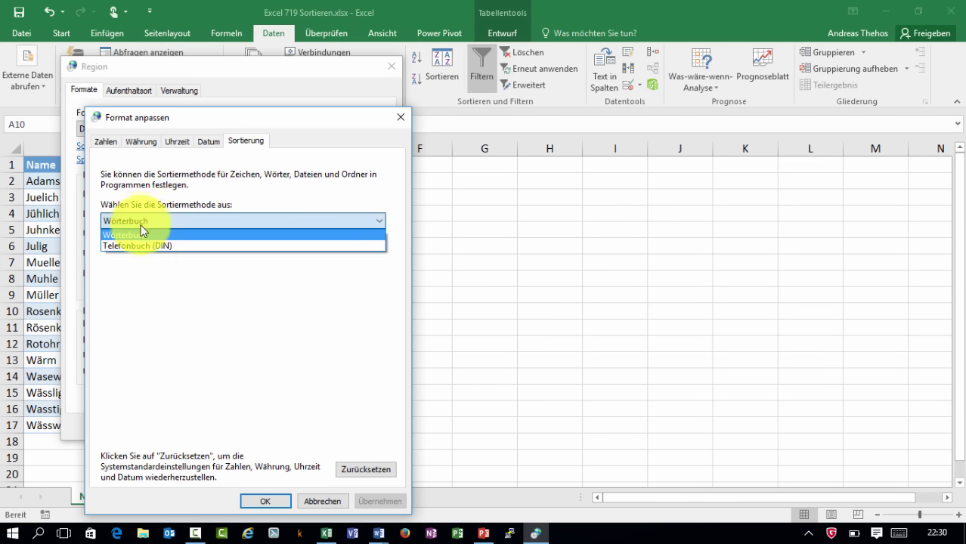
left_click(137, 244)
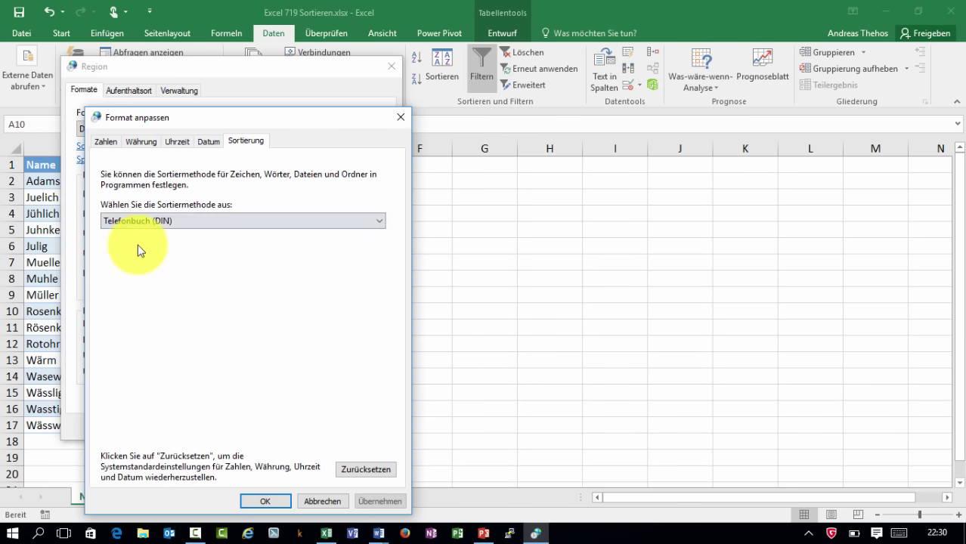
left_click(266, 501)
left_click(256, 426)
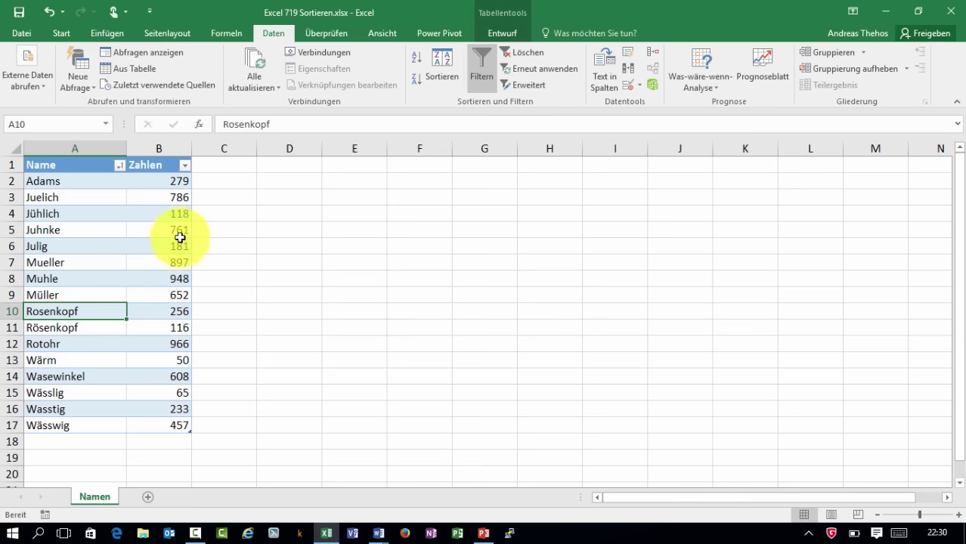
Step: Re-sort the Name column A to Z so Müller and Mueller sit together
left_click(183, 171)
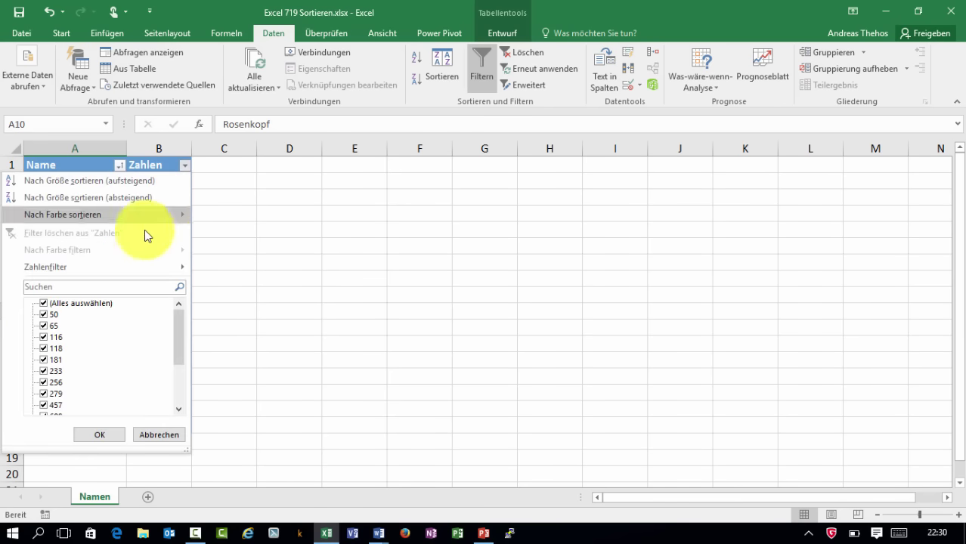
key("Escape")
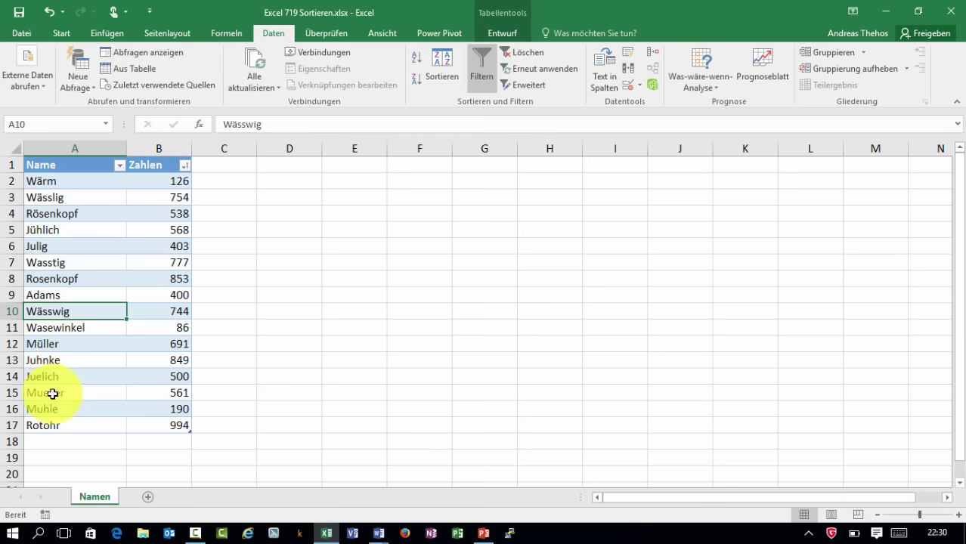
left_click(119, 164)
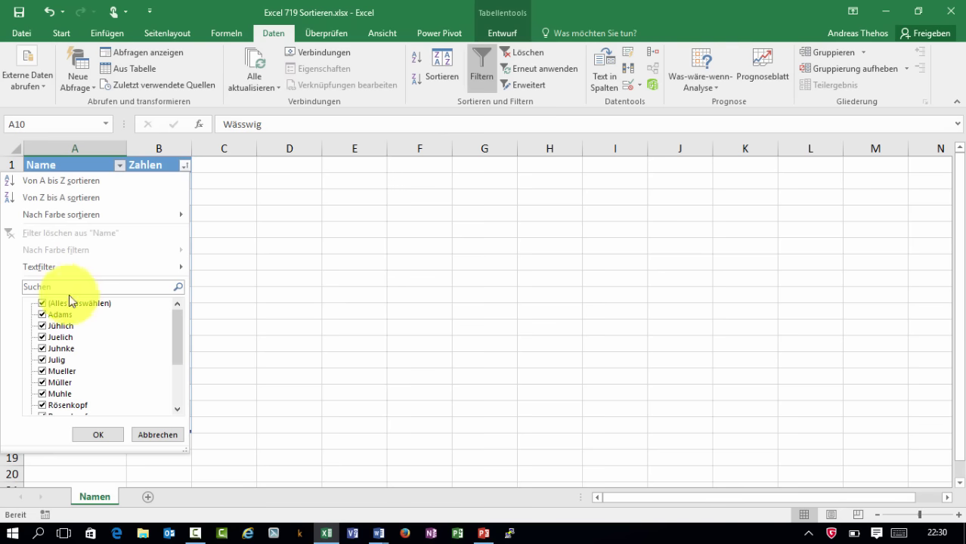
left_click(72, 179)
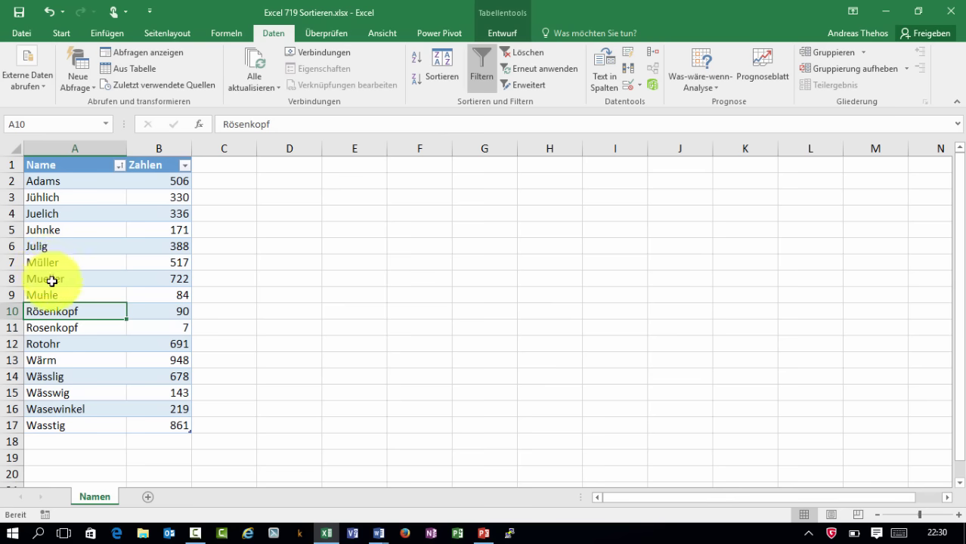
Step: Undo the sort to restore the original order and overwrite Jühlich in A5 with Mueller
left_click(53, 13)
left_click(68, 378)
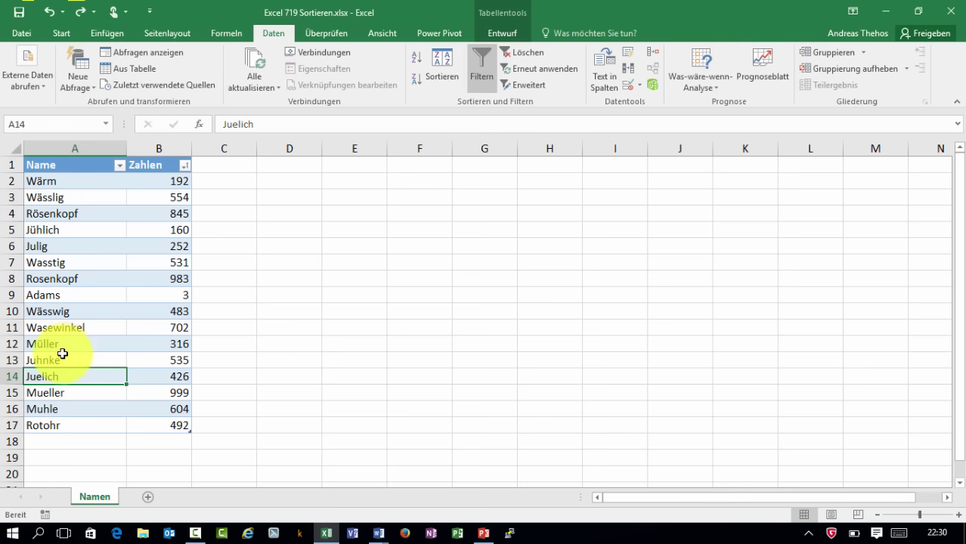
key("Up")
key("Up")
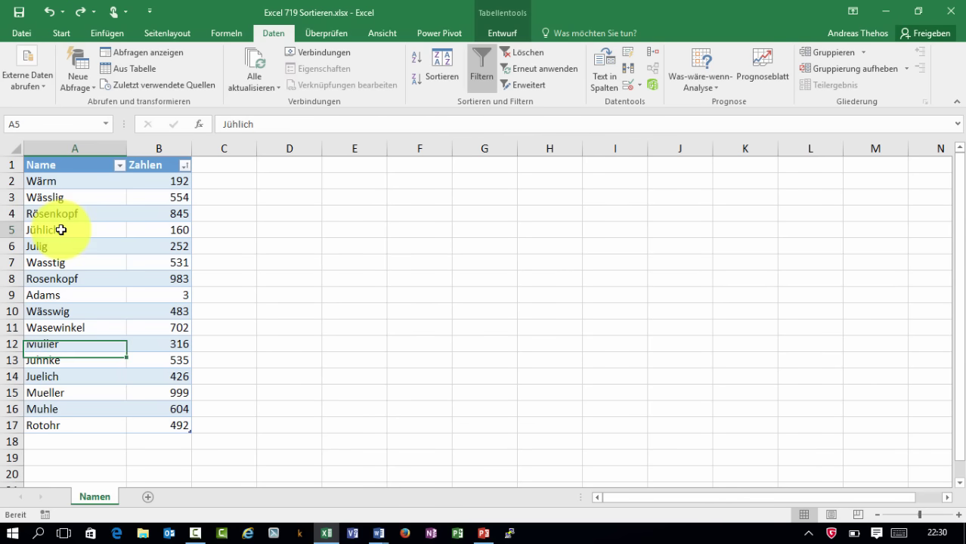
key("Up")
key("Up")
key("Up")
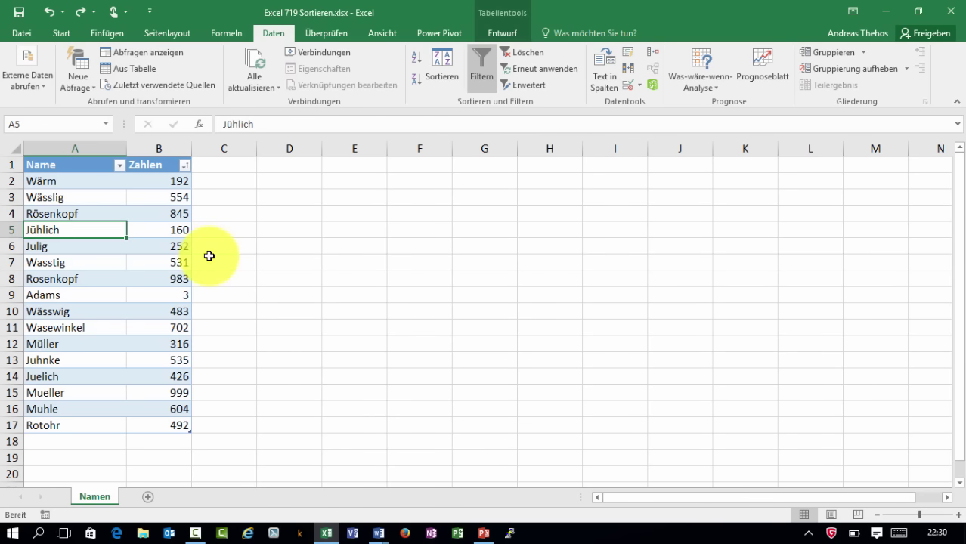
type("Müh")
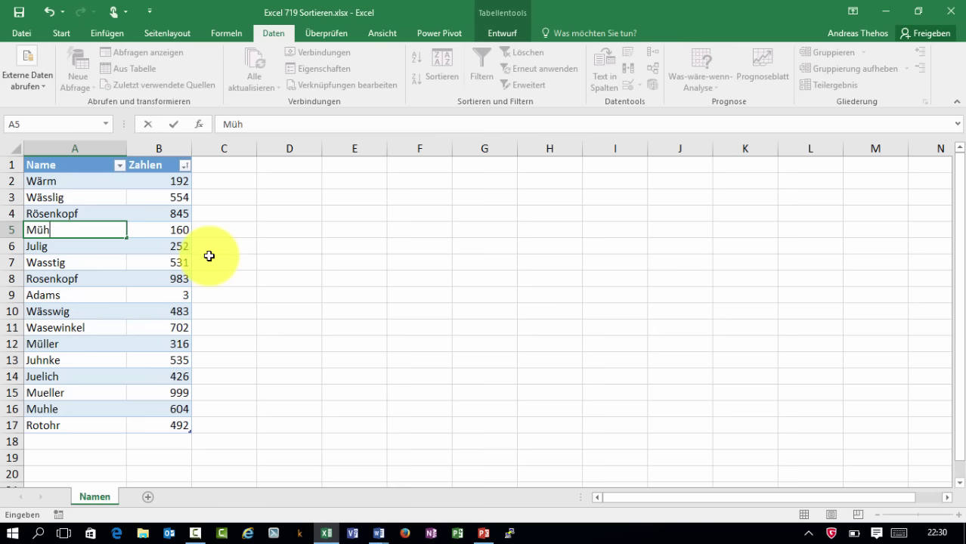
key("BackSpace")
key("BackSpace")
key("BackSpace")
type("Mue")
type("ller")
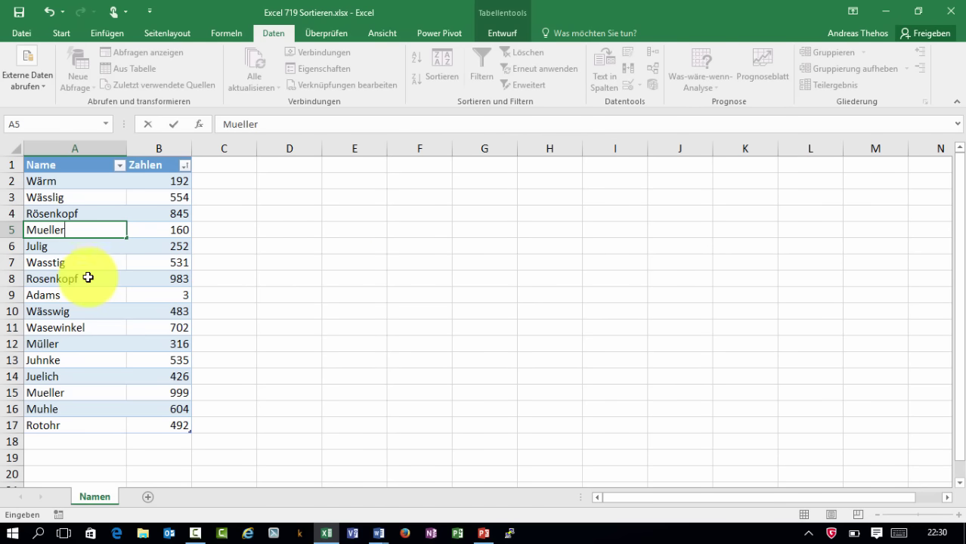
left_click(86, 278)
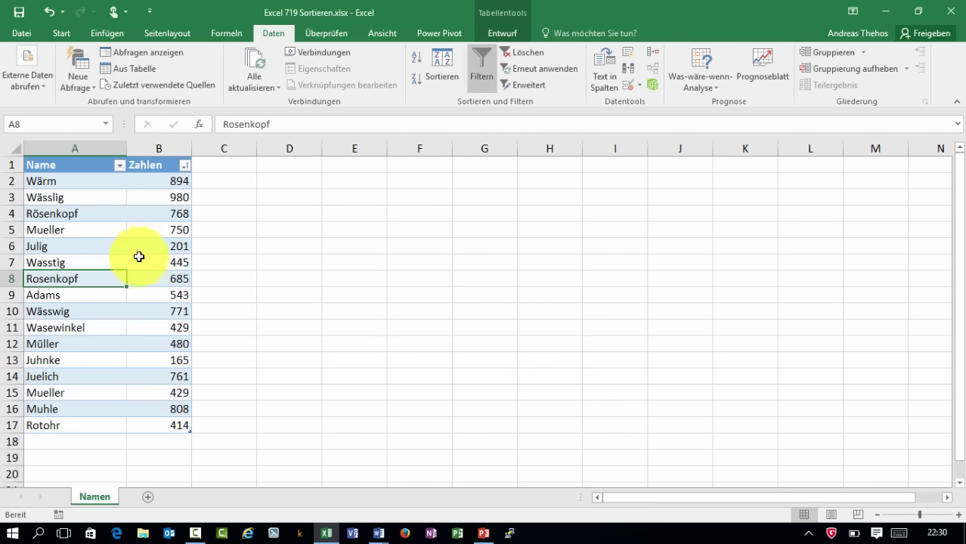
Step: Sort names A to Z, placing Müller between the two Mueller entries before Muhle
left_click(119, 165)
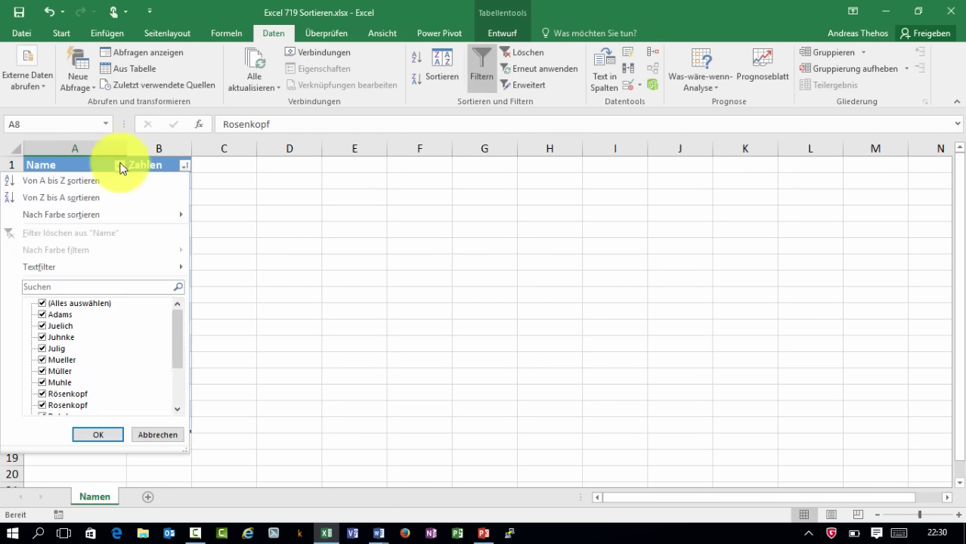
left_click(79, 179)
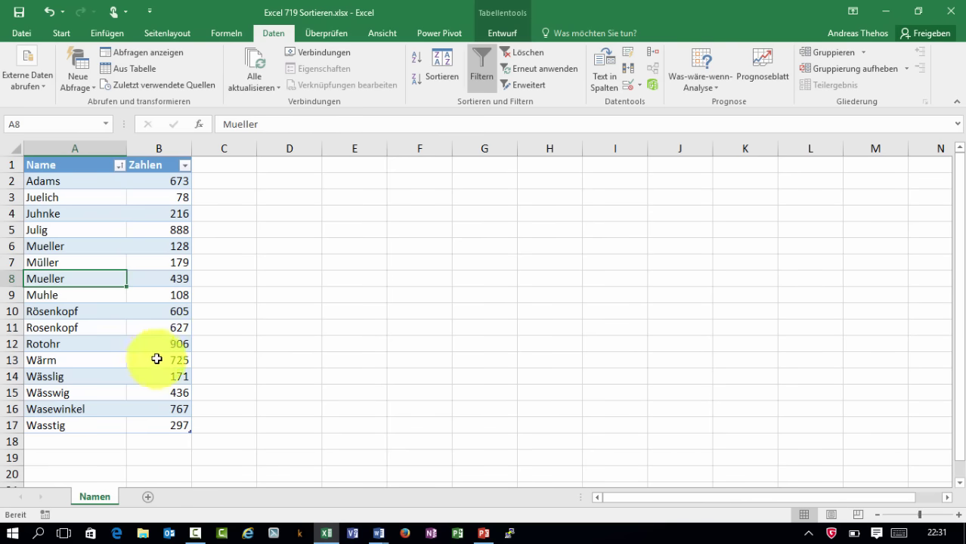
Step: Search 'region', set the Sortierung method back to Wörterbuch, and confirm both dialogs
key("super")
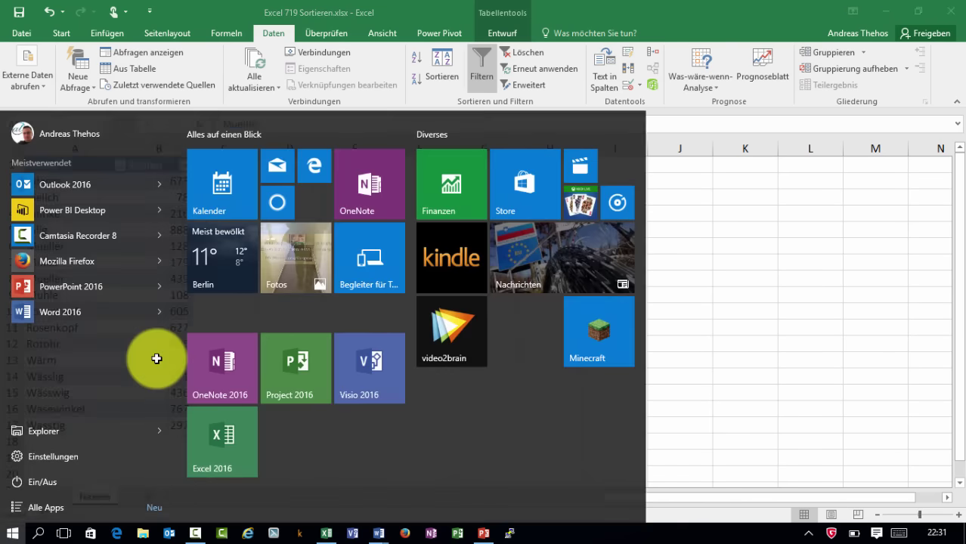
type("regi")
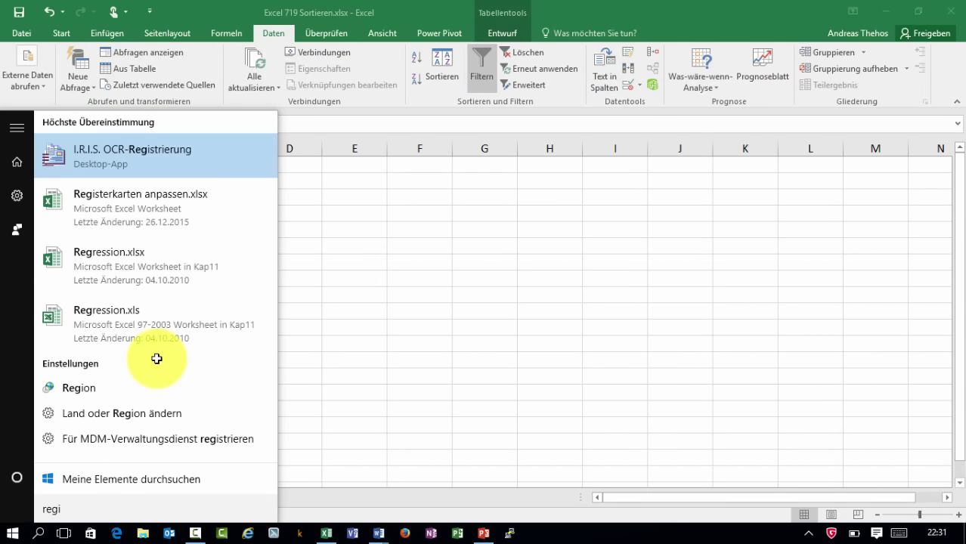
type("on")
left_click(72, 149)
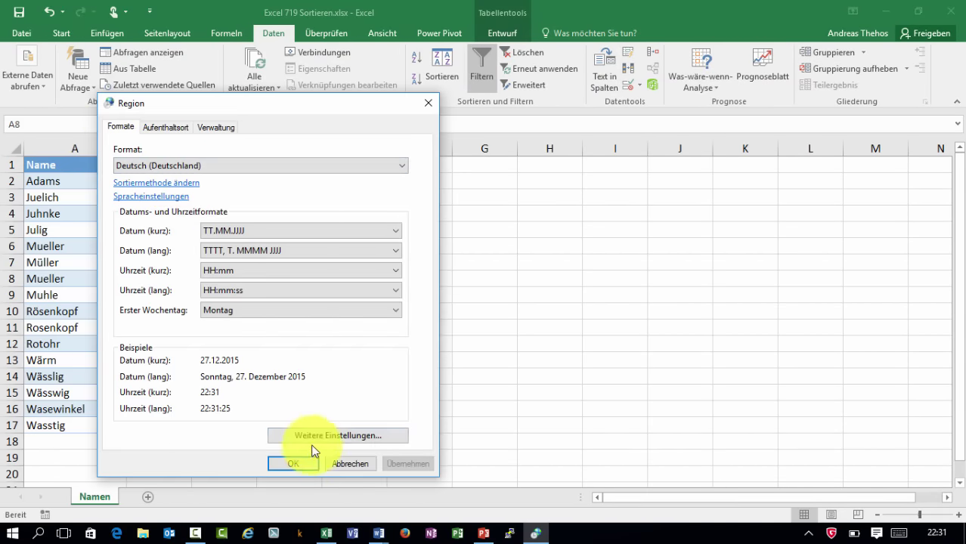
left_click(318, 436)
left_click(280, 142)
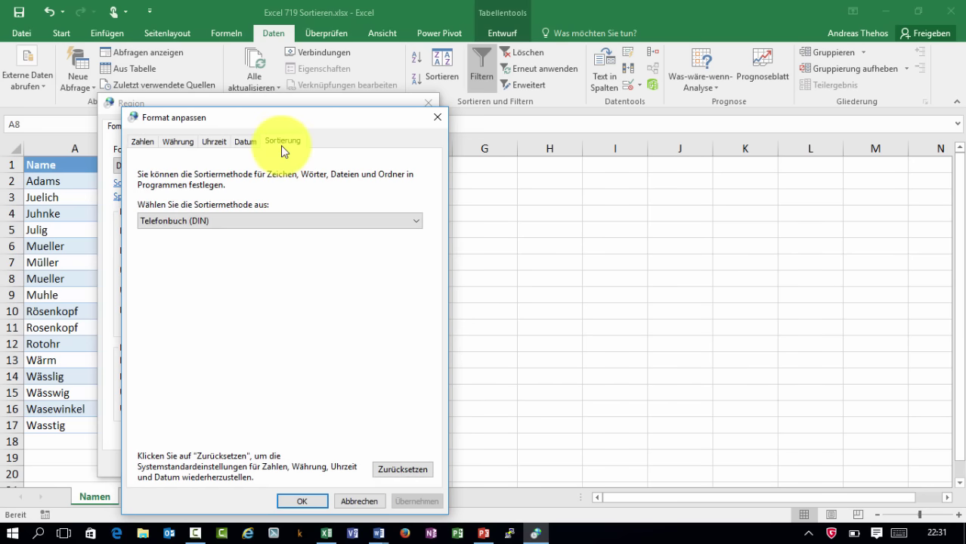
left_click(200, 220)
left_click(198, 235)
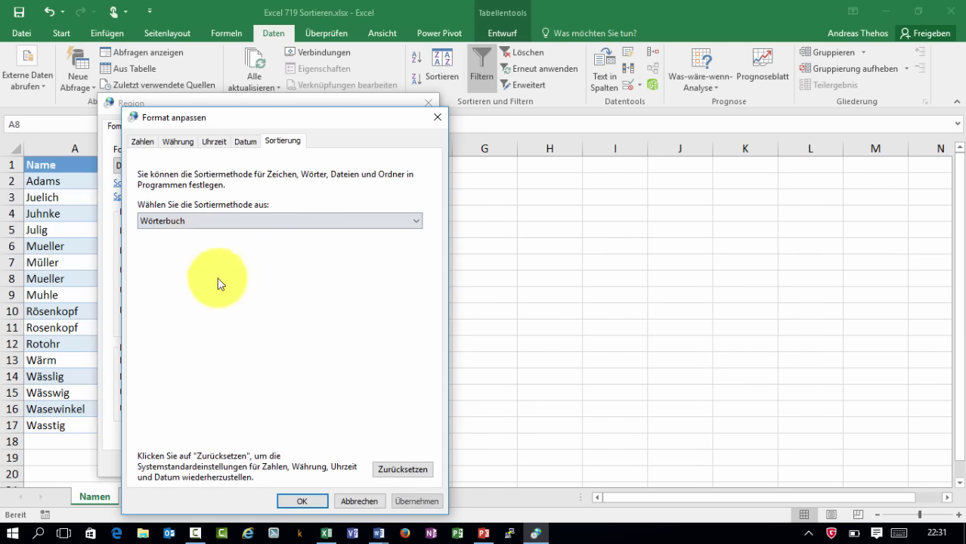
left_click(306, 501)
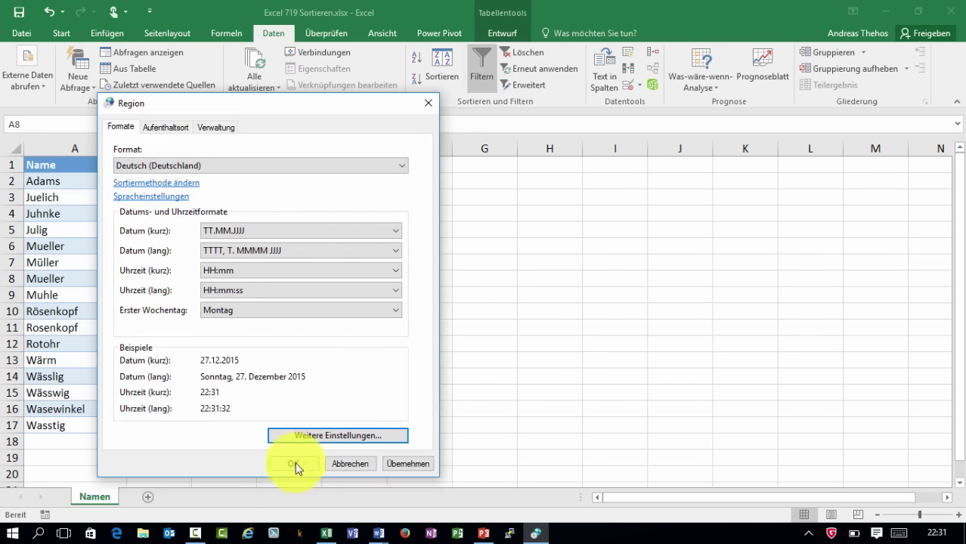
left_click(294, 462)
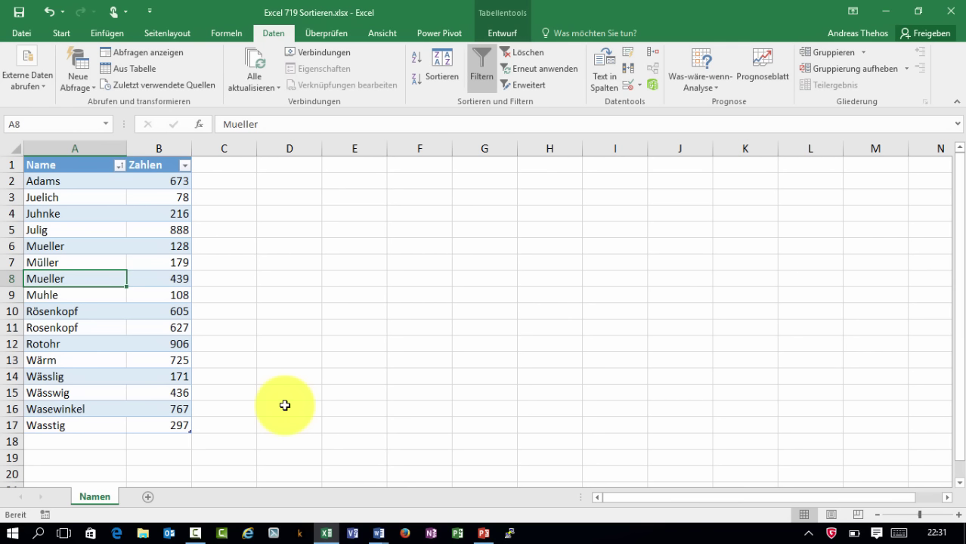